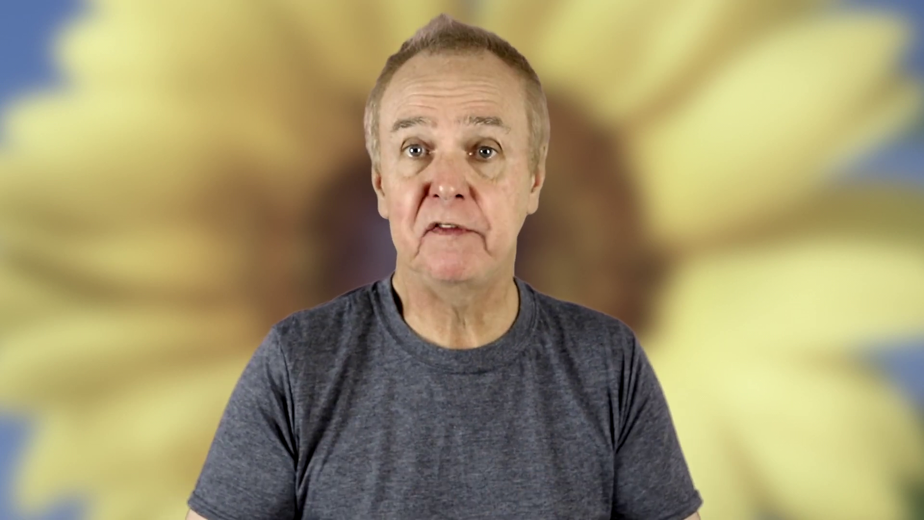
Add an audio fade-in to the start of the 05 Pepperpot clip
left_click(217, 437)
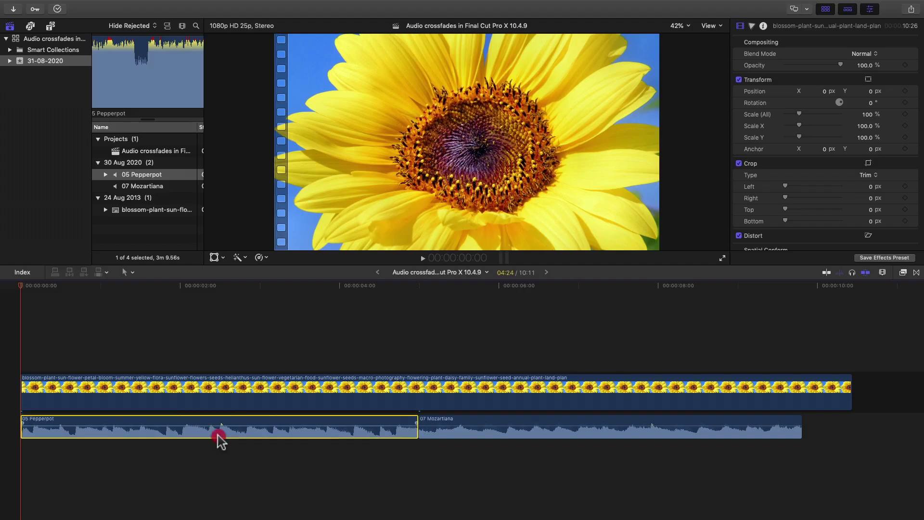
left_click(196, 5)
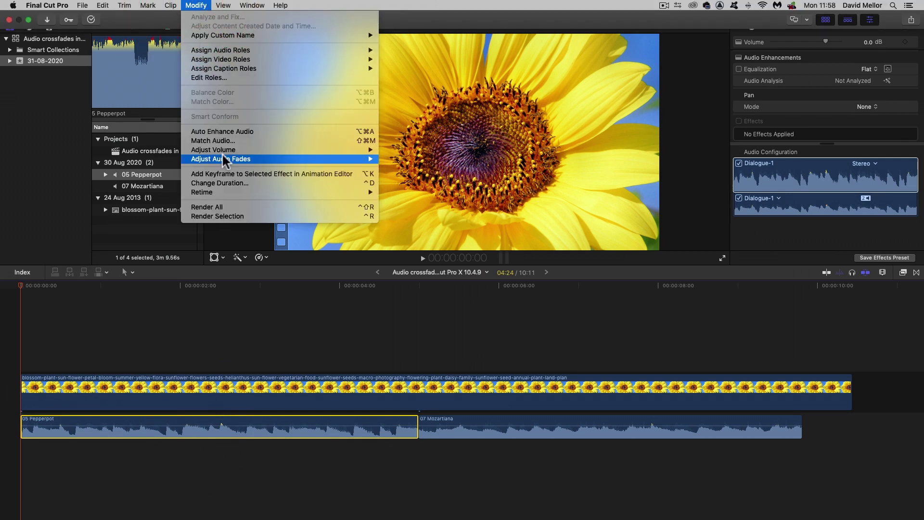
mouse_move(223, 153)
left_click(405, 192)
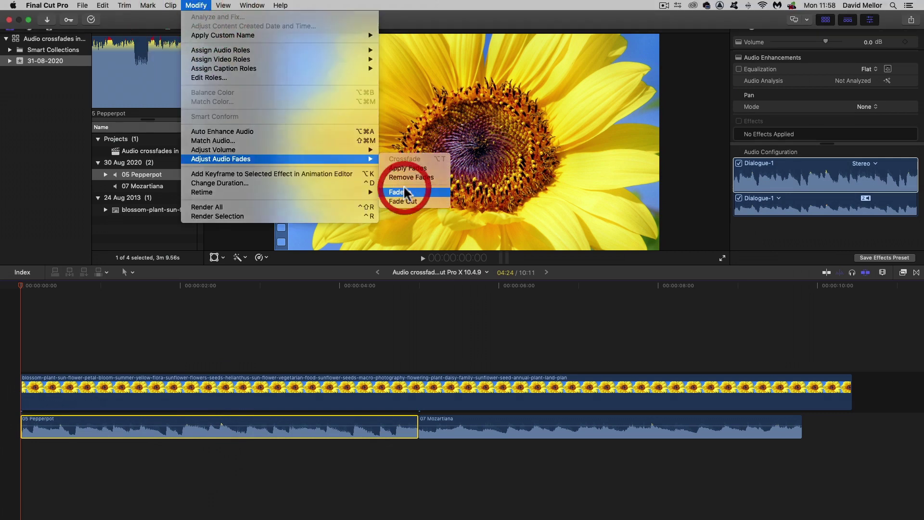
Play the opening from the beginning twice to hear the fade-in
left_click(331, 315)
key("space")
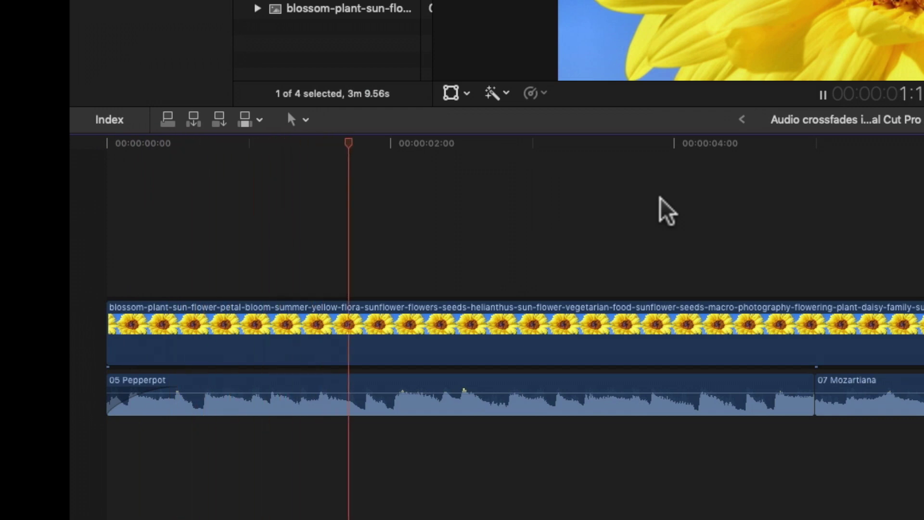
key("space")
key("Home")
key("space")
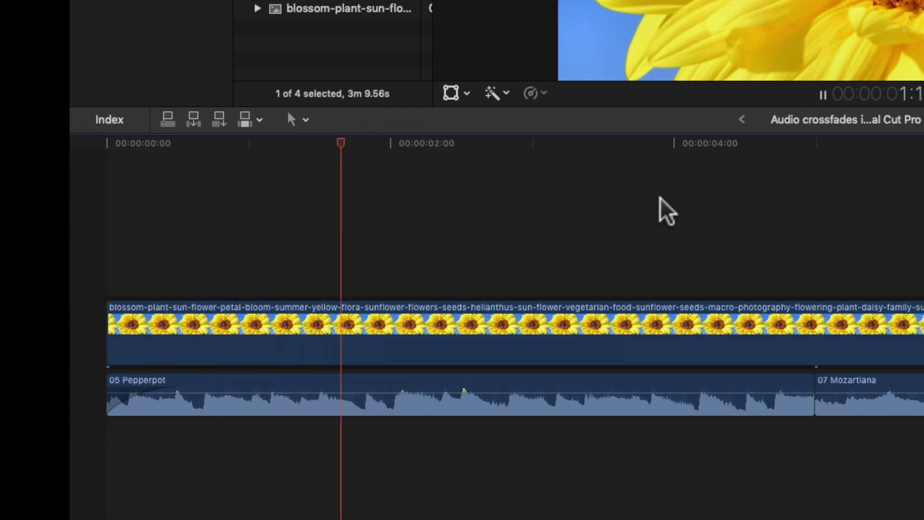
key("space")
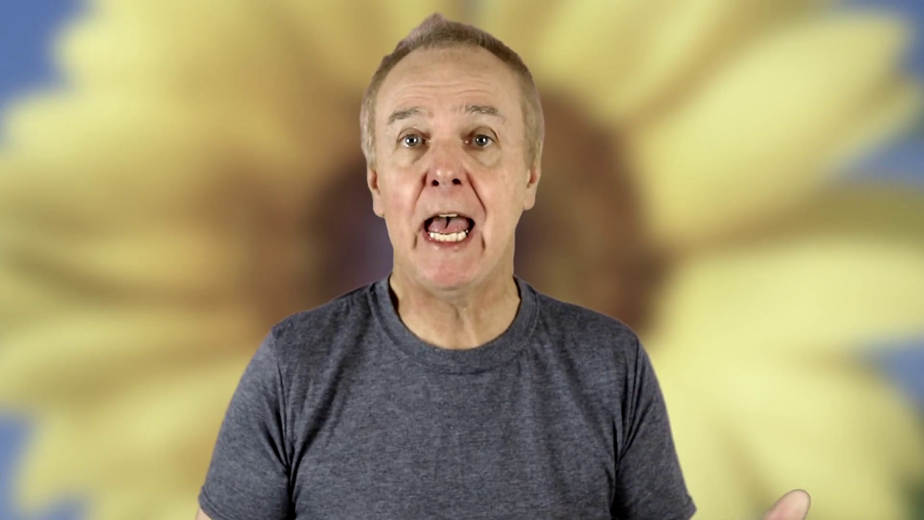
Add an audio fade-out to the end of the 07 Mozartiana clip
left_click(556, 433)
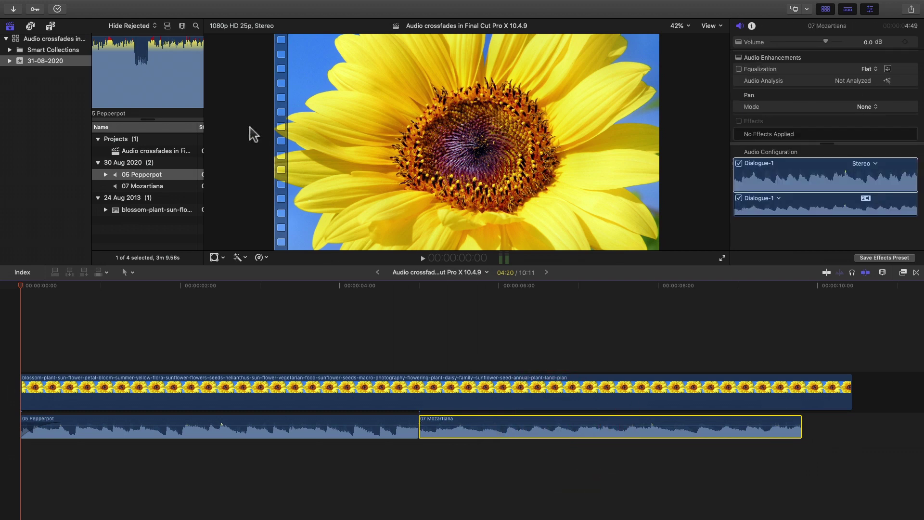
left_click(195, 6)
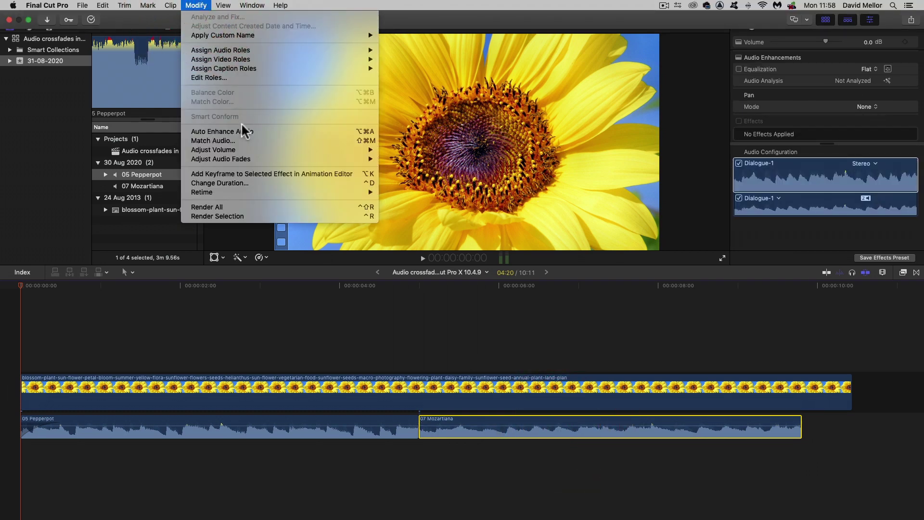
mouse_move(259, 159)
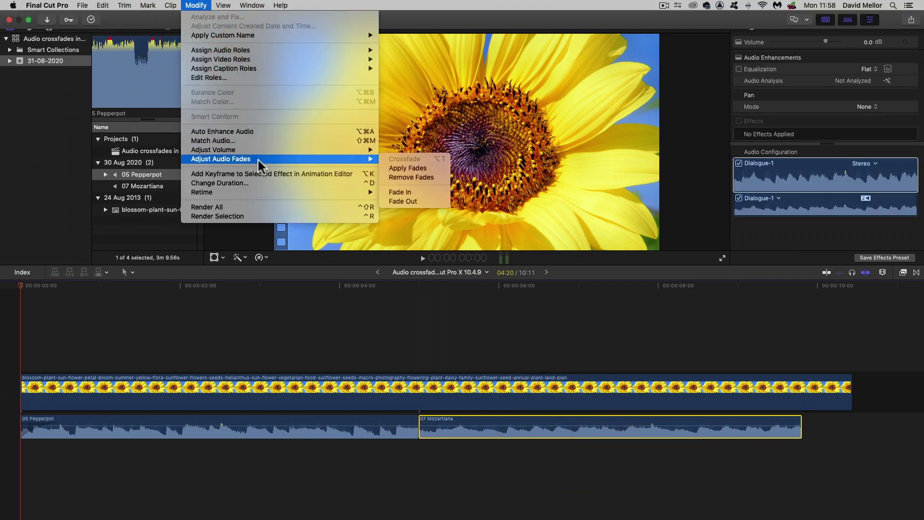
left_click(403, 201)
Play back the faded ending from near the clip's end, then jump back to about 8 seconds
left_click(660, 285)
key("space")
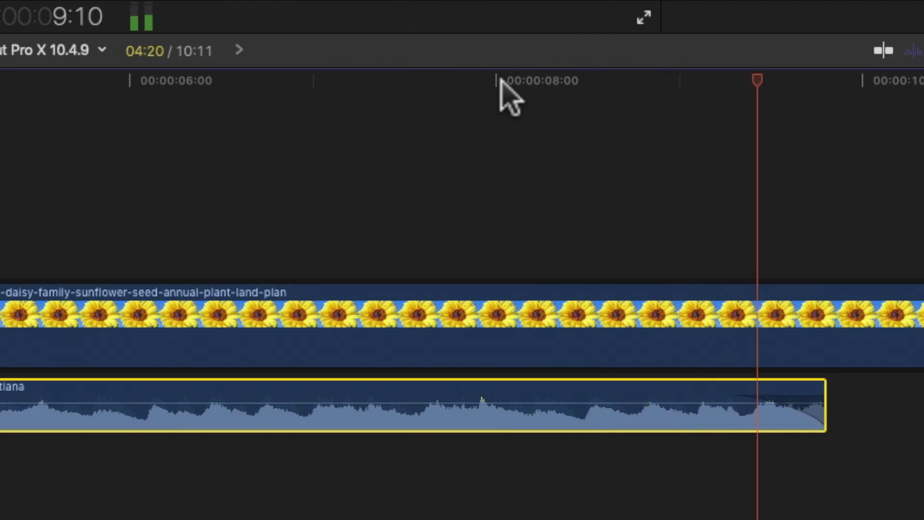
left_click(501, 81)
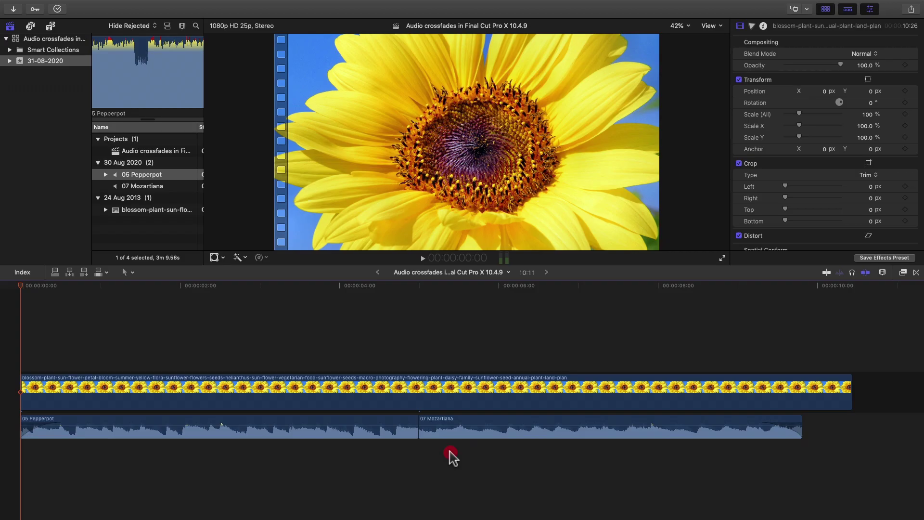
Crossfade the 05 Pepperpot and 07 Mozartiana clips at their join, then set the playhead to about 2 seconds
left_click_drag(449, 452, 403, 433)
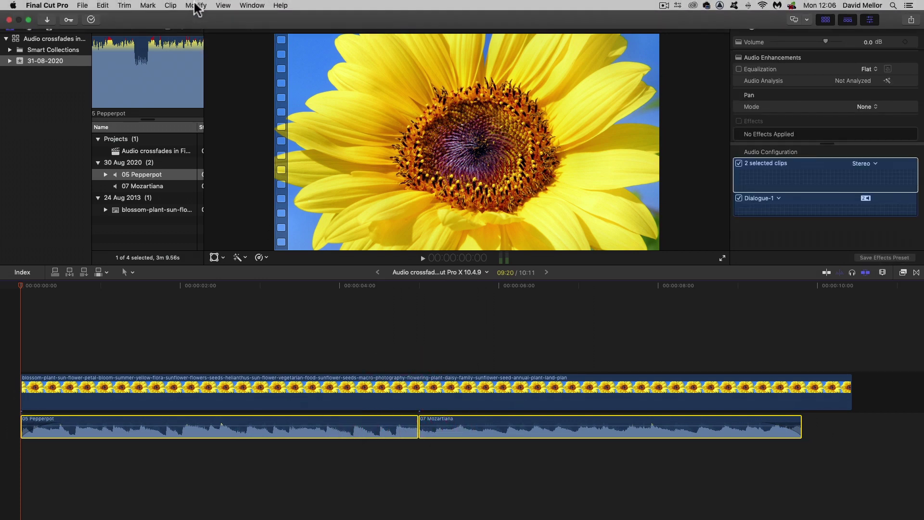
left_click(195, 6)
mouse_move(227, 149)
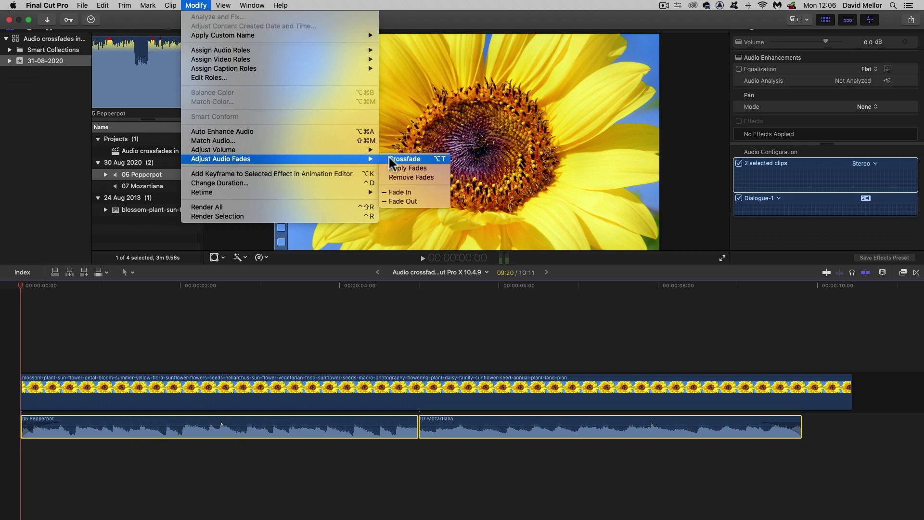
left_click(389, 159)
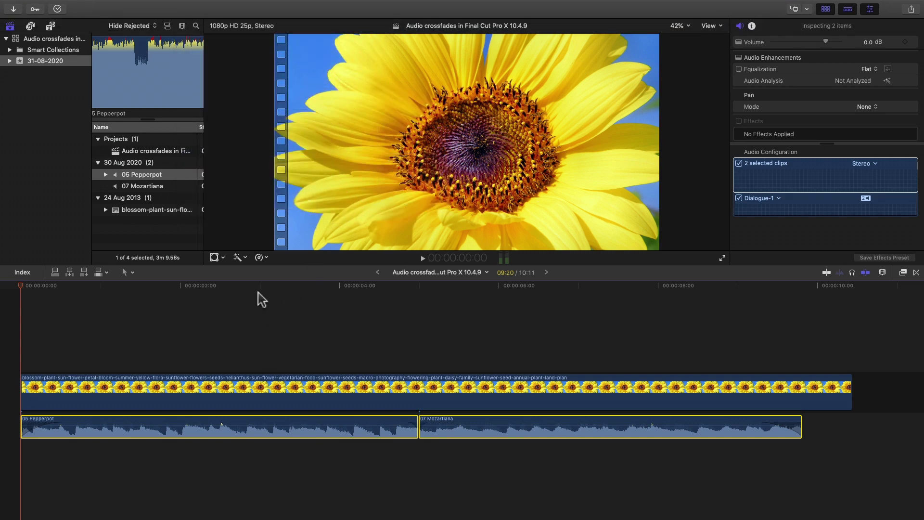
left_click(256, 285)
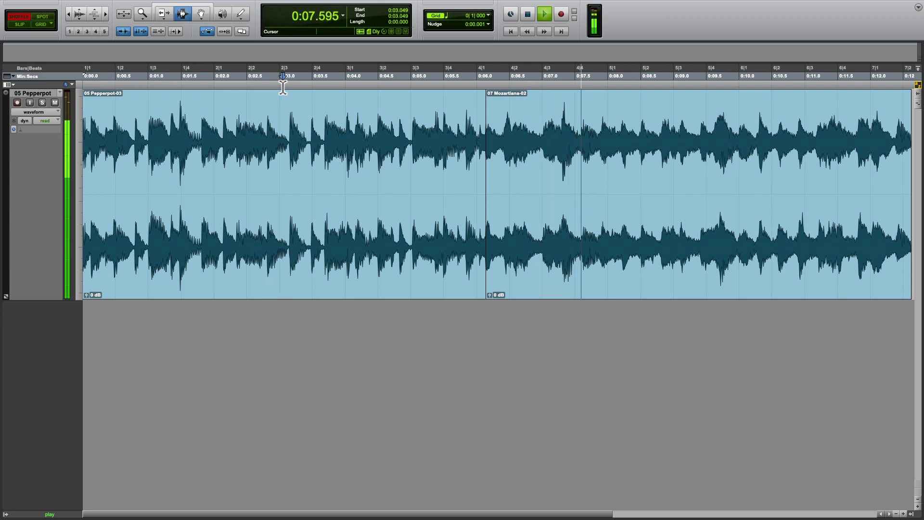
key("space")
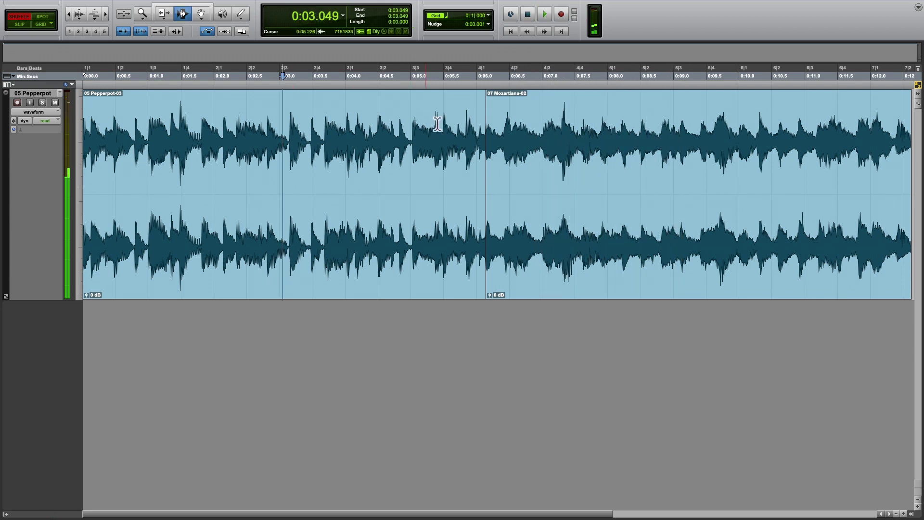
left_click(481, 142)
left_click_drag(482, 142, 493, 142)
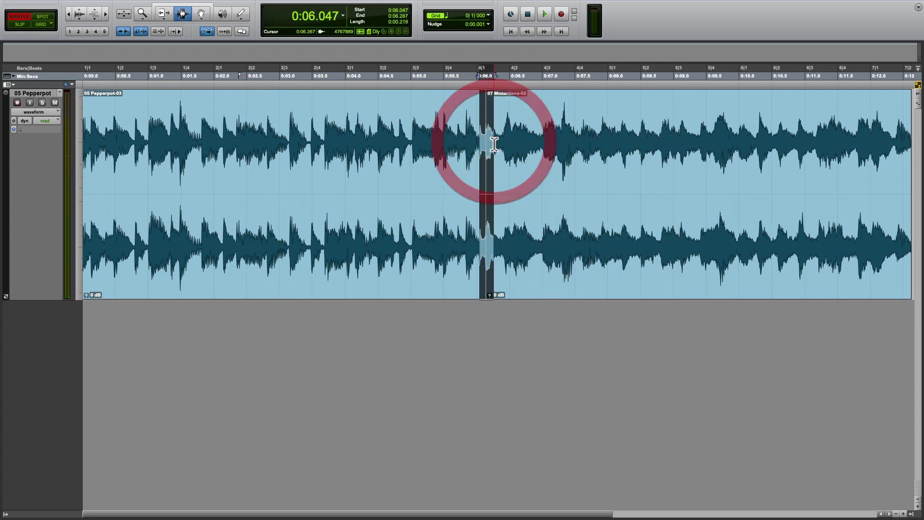
left_click(292, 90)
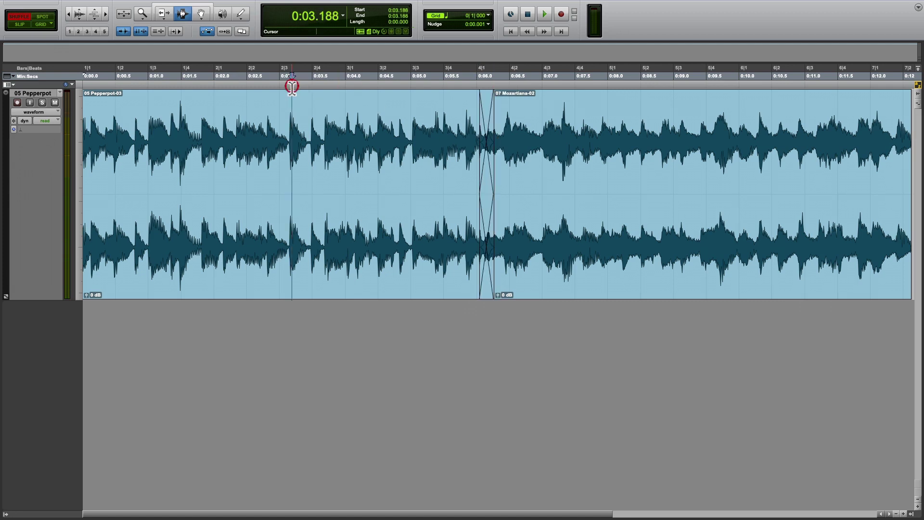
key("space")
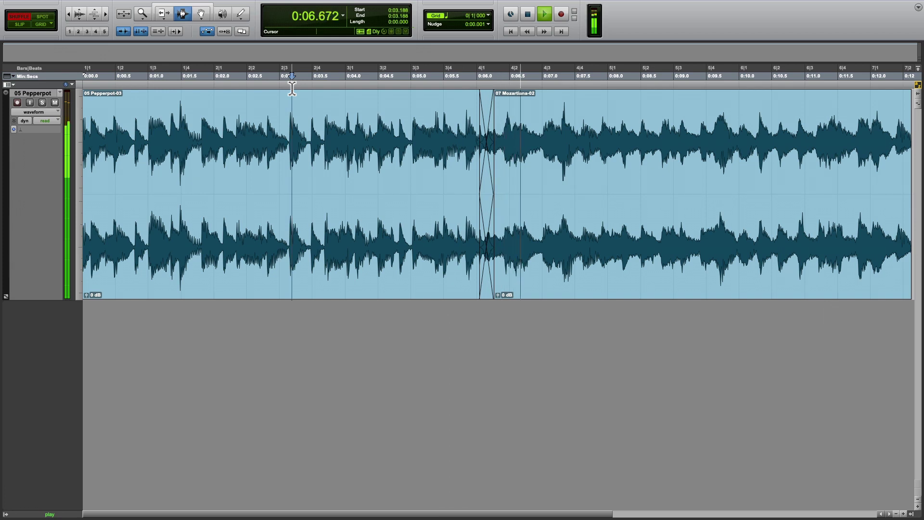
key("space")
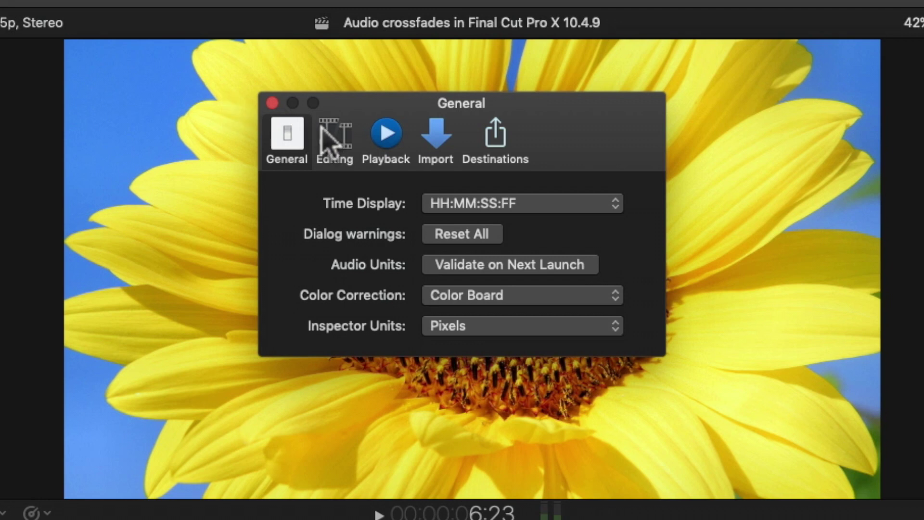
Lower the default crossfade duration in Editing preferences to 1.50 seconds
left_click(325, 133)
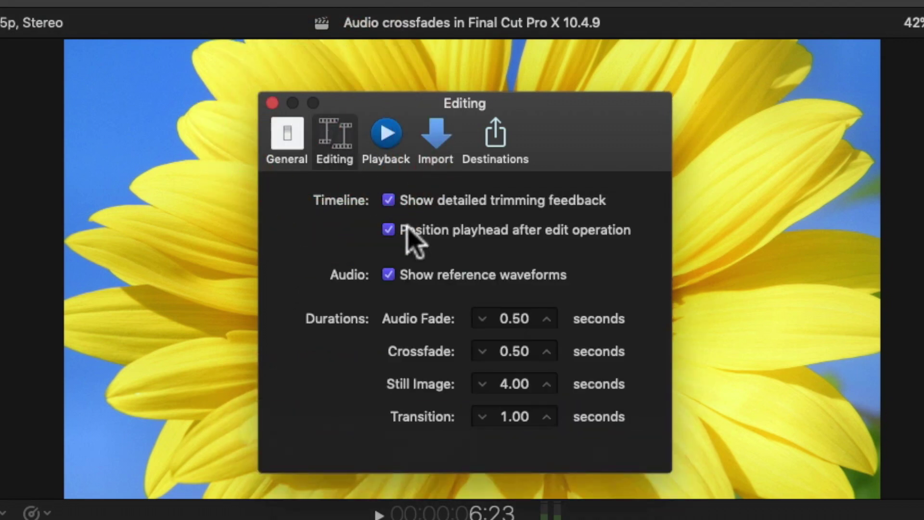
left_click(513, 348)
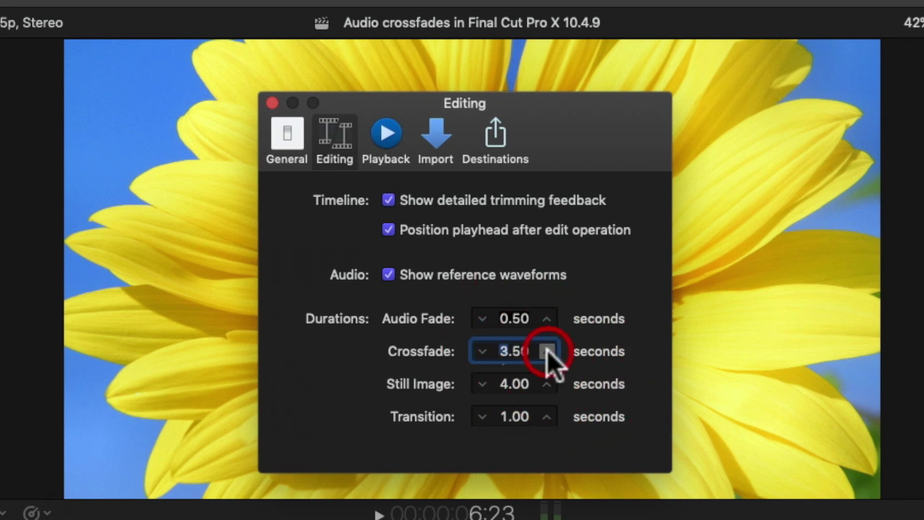
left_click(483, 351)
left_click(483, 351)
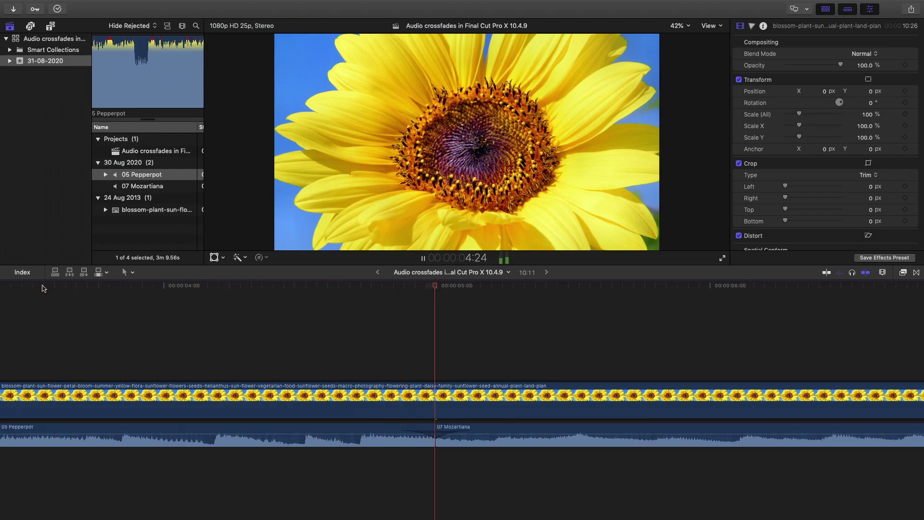
Extend 07 Mozartiana's start over Pepperpot's end and fade it in across the overlap
key("space")
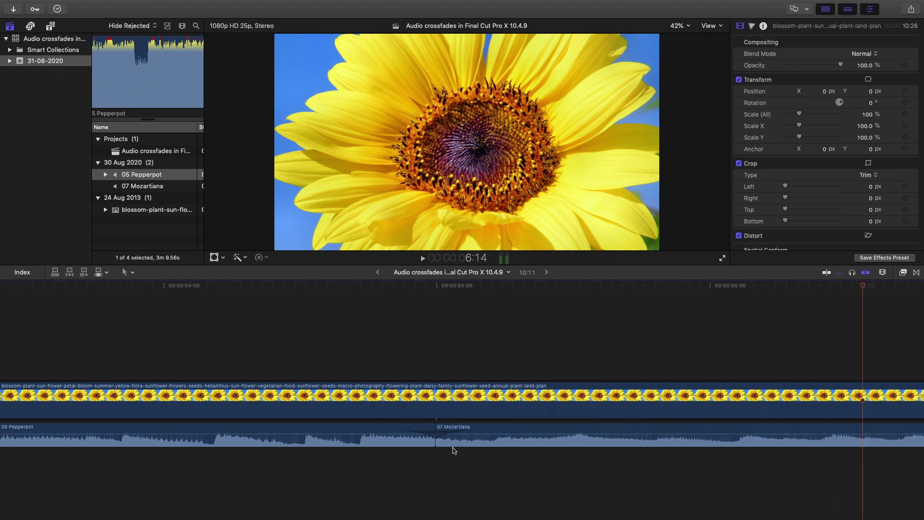
left_click_drag(438, 441, 304, 444)
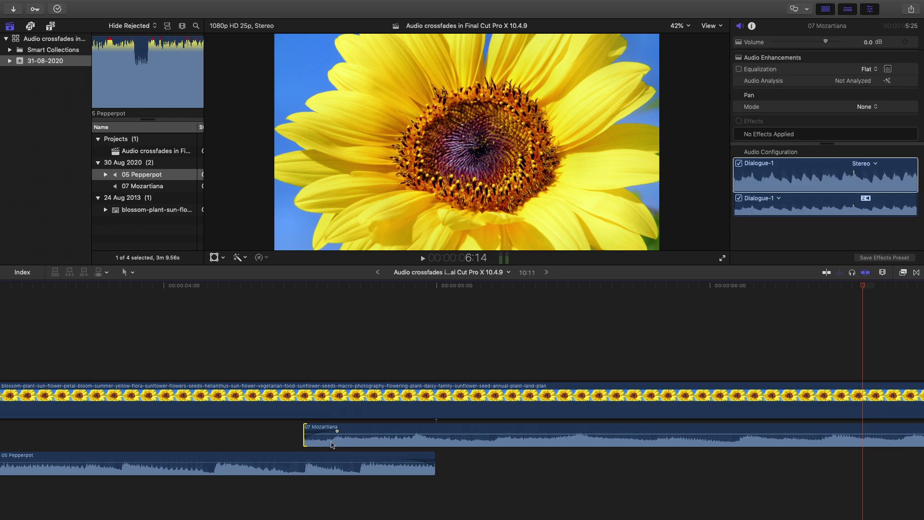
left_click(337, 432)
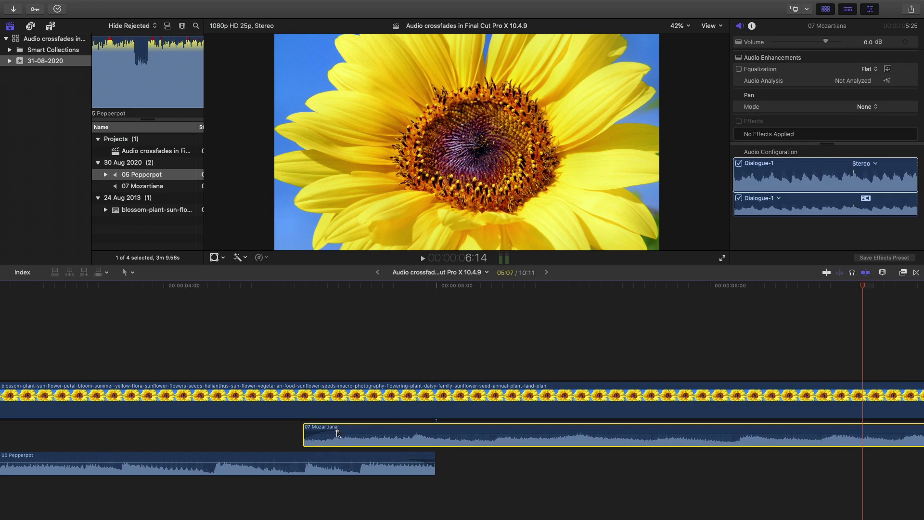
left_click_drag(337, 431, 437, 431)
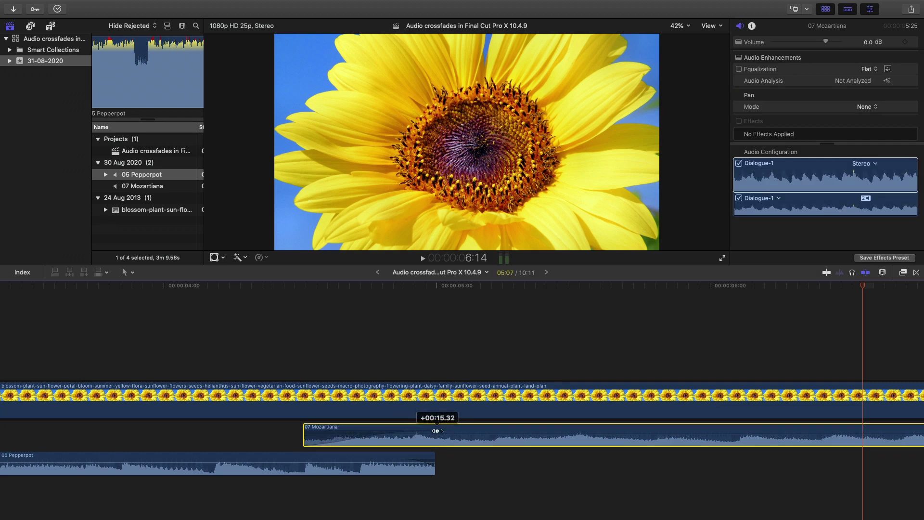
Lengthen 05 Pepperpot's fade-out, then play back the overlapping fades from before the overlap
mouse_move(385, 461)
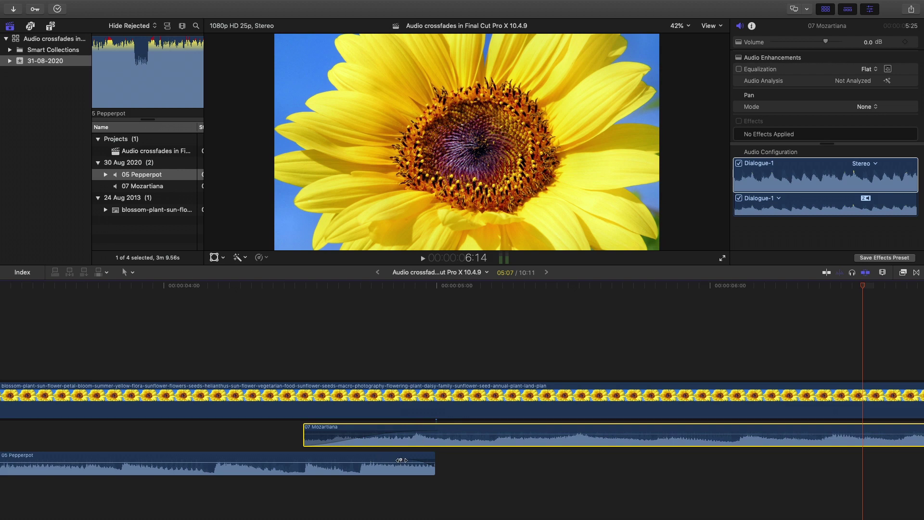
left_click_drag(352, 460, 312, 459)
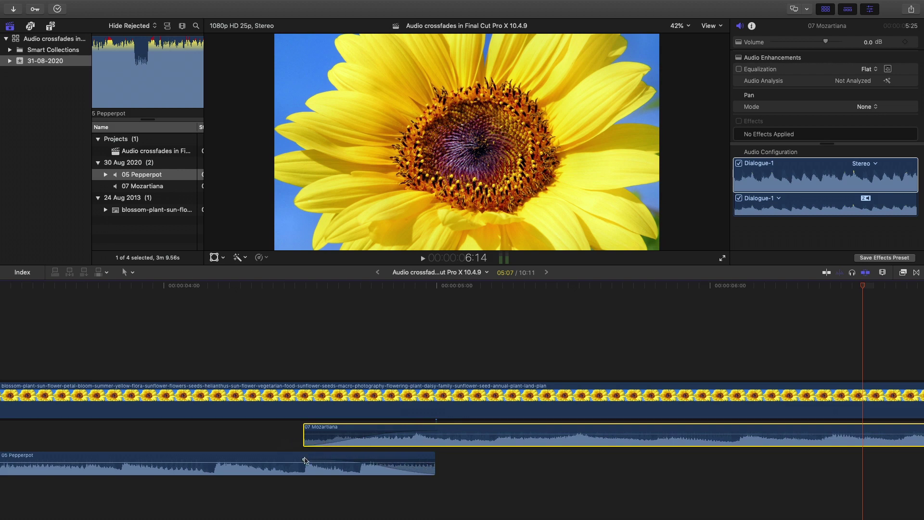
scroll(304, 460, "left", 3)
left_click(47, 285)
key("space")
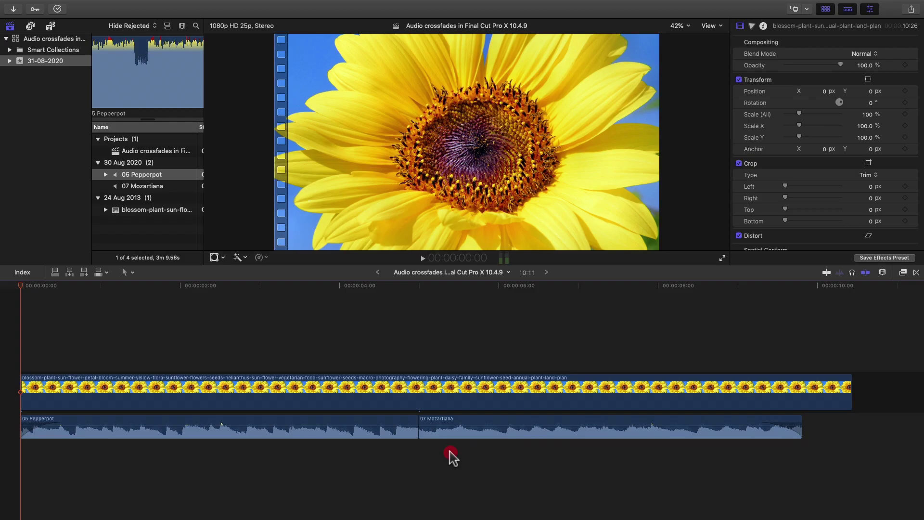
Crossfade 05 Pepperpot into 07 Mozartiana, then play back the join around 7 seconds
left_click_drag(450, 452, 403, 429)
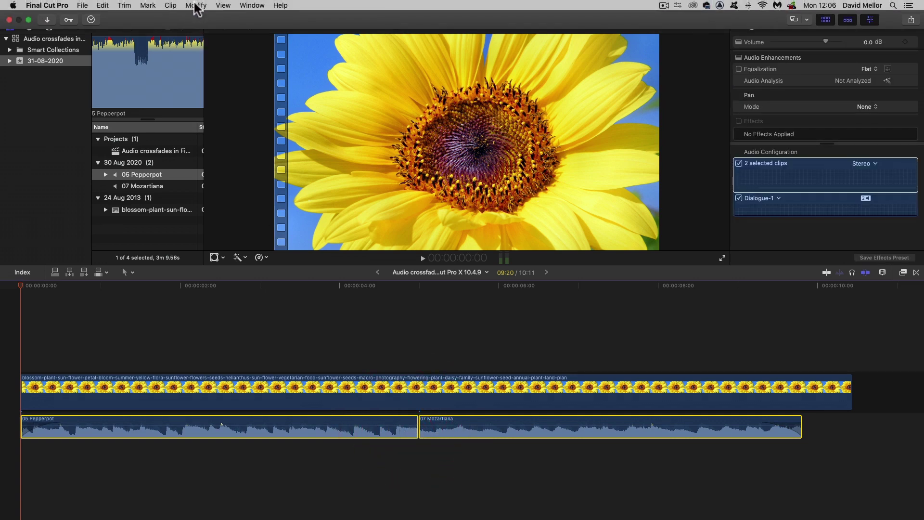
left_click(196, 6)
mouse_move(228, 152)
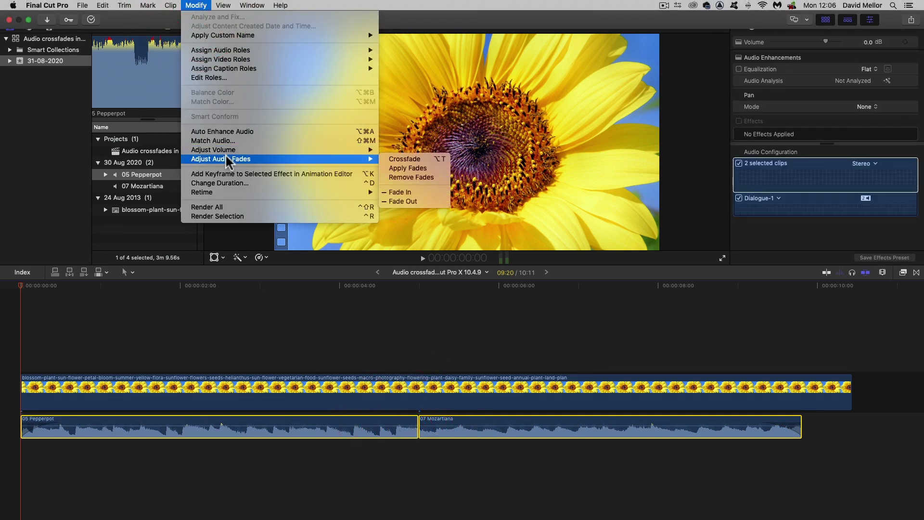
left_click(391, 160)
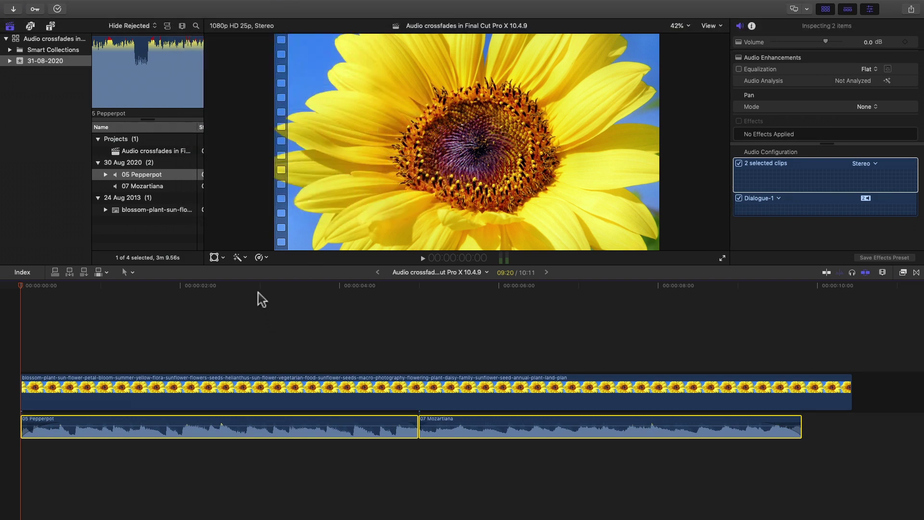
left_click(255, 285)
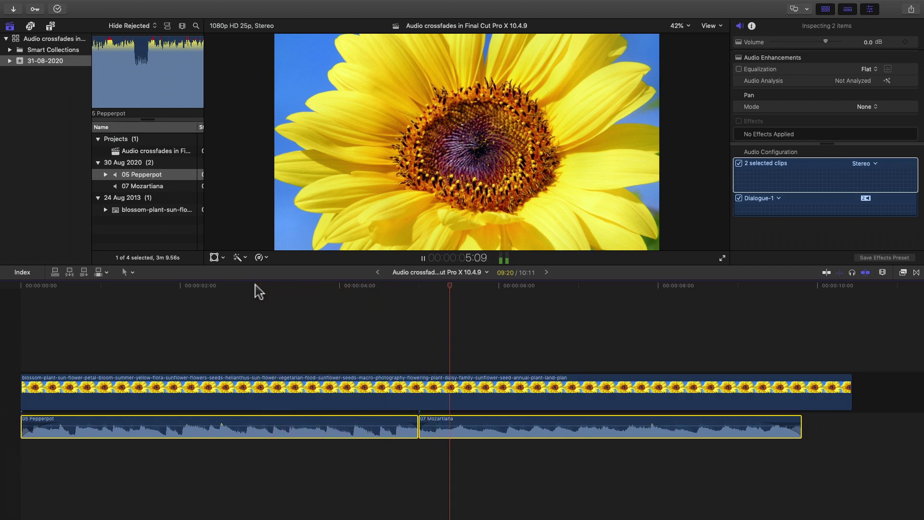
key("space")
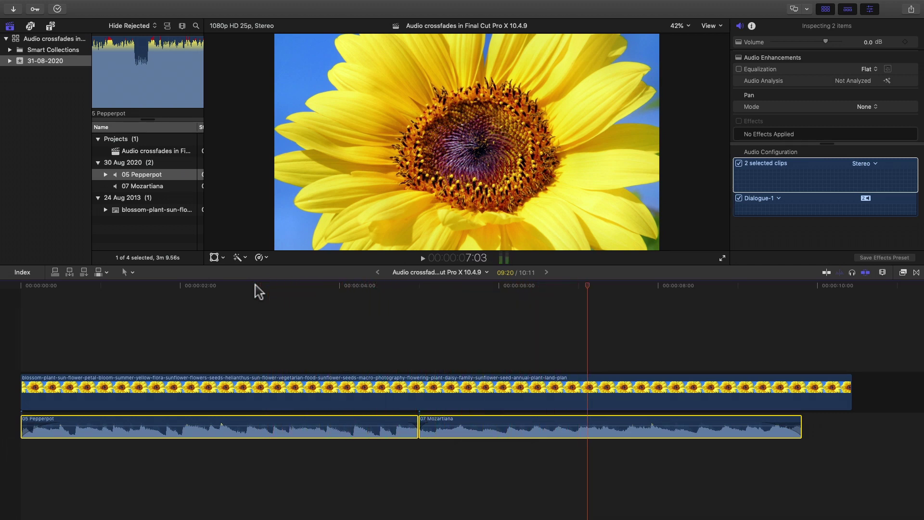